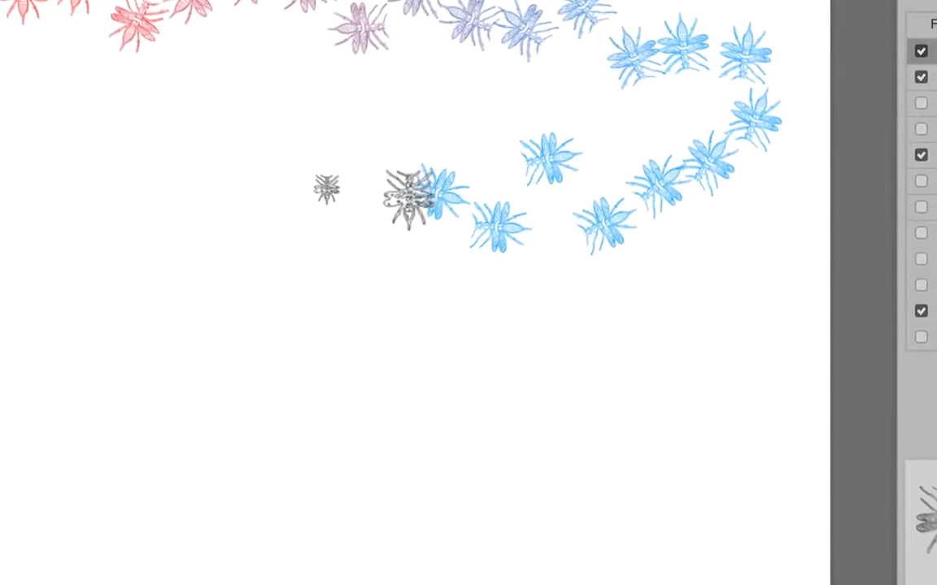
Step: Try the insect brush's angle control on Fondu and Rotation, painting curved test strokes, and undo them
mouse_move(273, 199)
mouse_down()
mouse_move(261, 213)
mouse_move(263, 317)
mouse_move(309, 354)
mouse_move(453, 355)
mouse_up()
mouse_move(323, 257)
mouse_down()
mouse_move(487, 268)
mouse_move(463, 228)
mouse_up()
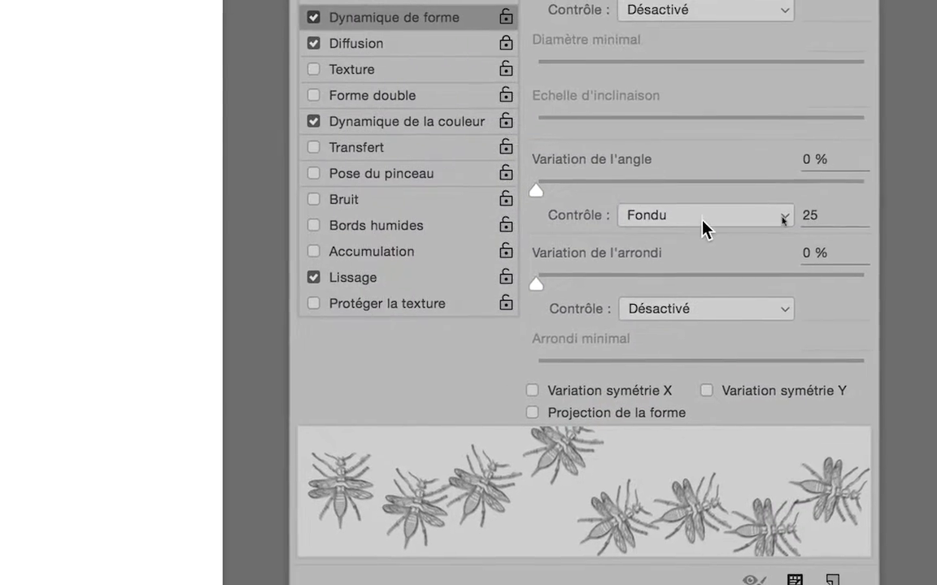
click(702, 221)
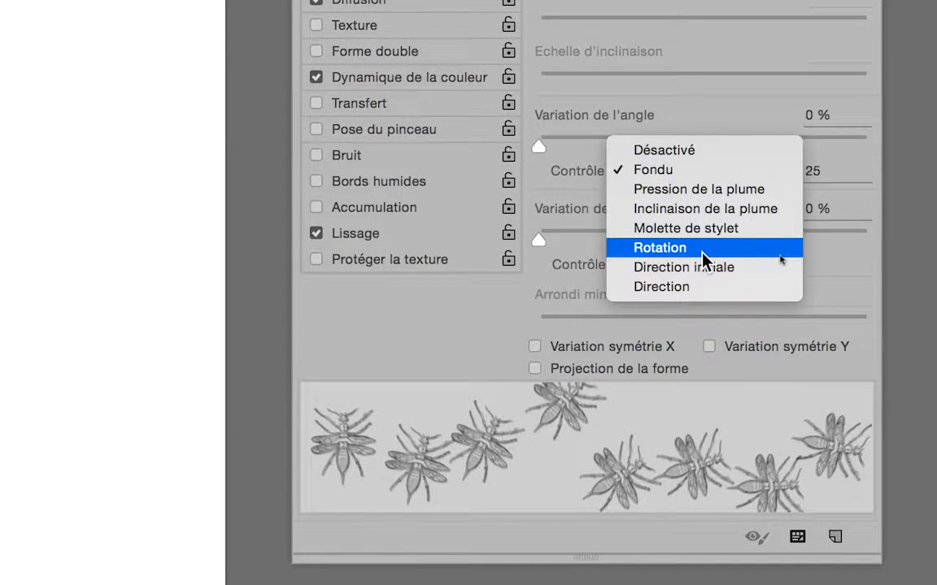
click(702, 249)
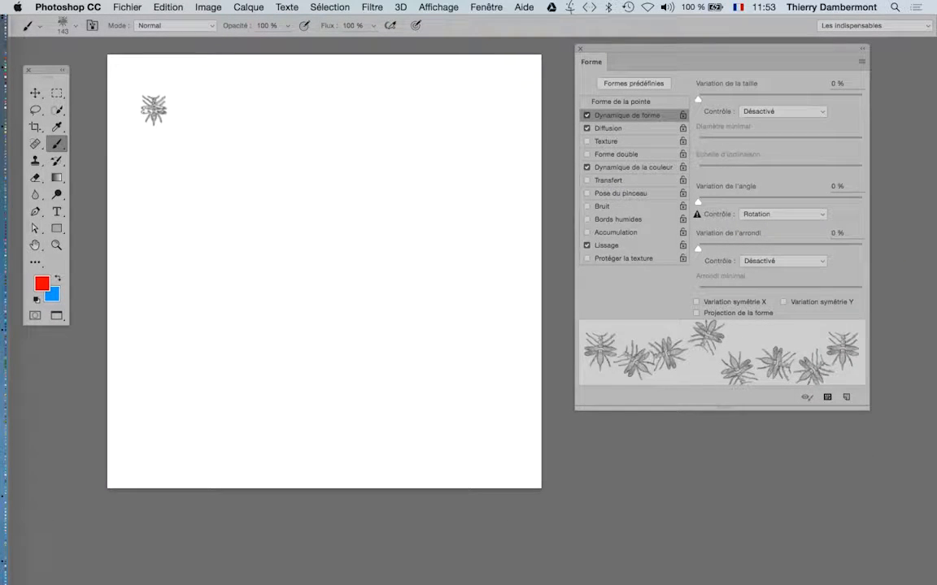
mouse_move(157, 108)
mouse_down()
mouse_move(237, 110)
mouse_move(348, 142)
mouse_move(395, 187)
mouse_move(405, 222)
mouse_move(381, 285)
mouse_move(229, 285)
mouse_up()
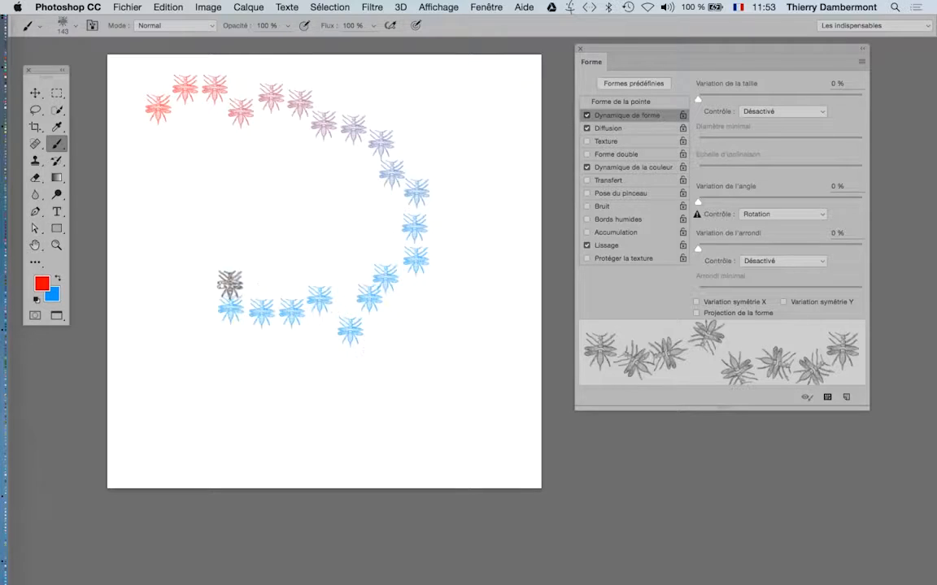
key(super+z)
Step: Try the angle control on Direction initiale, painting test strokes in several directions and undoing each one
click(783, 214)
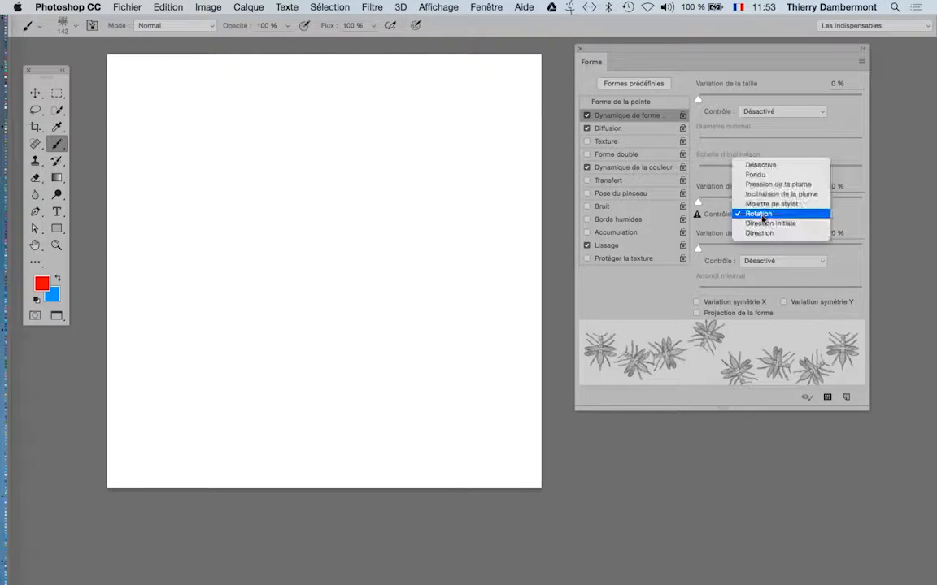
click(776, 222)
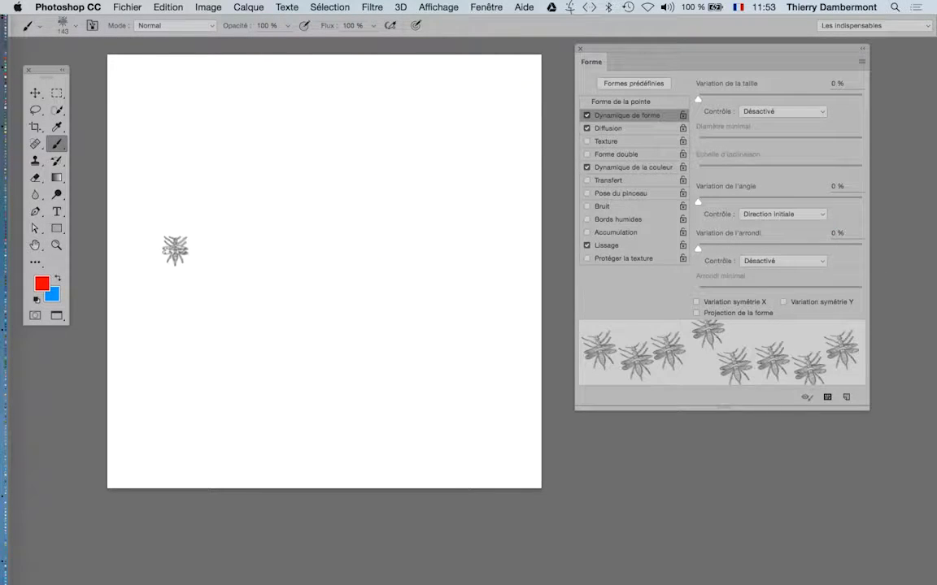
mouse_move(172, 267)
mouse_down()
mouse_move(234, 189)
mouse_move(270, 172)
mouse_move(365, 175)
mouse_move(402, 194)
mouse_move(434, 231)
mouse_move(443, 271)
mouse_move(433, 308)
mouse_move(365, 362)
mouse_move(302, 370)
mouse_up()
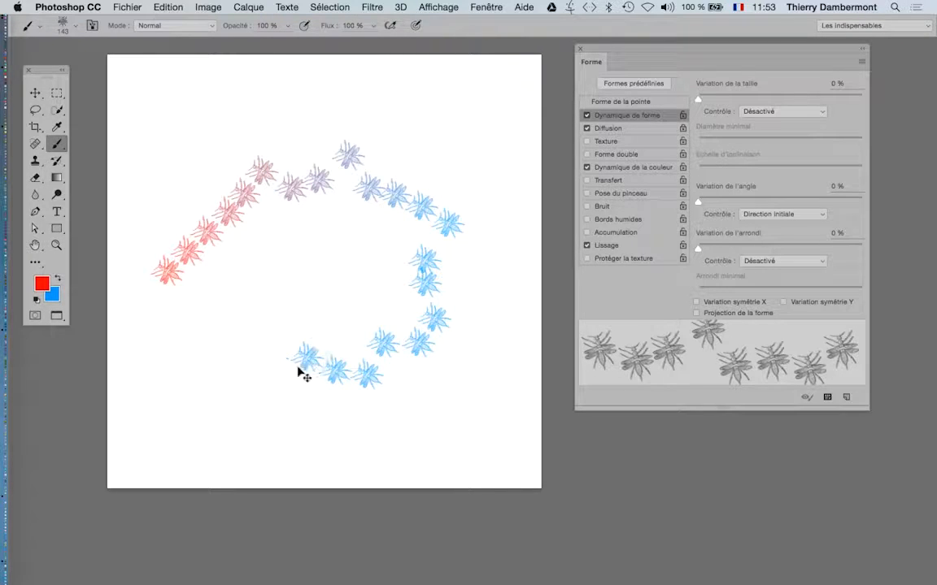
key(super+z)
drag(287, 312, 165, 190)
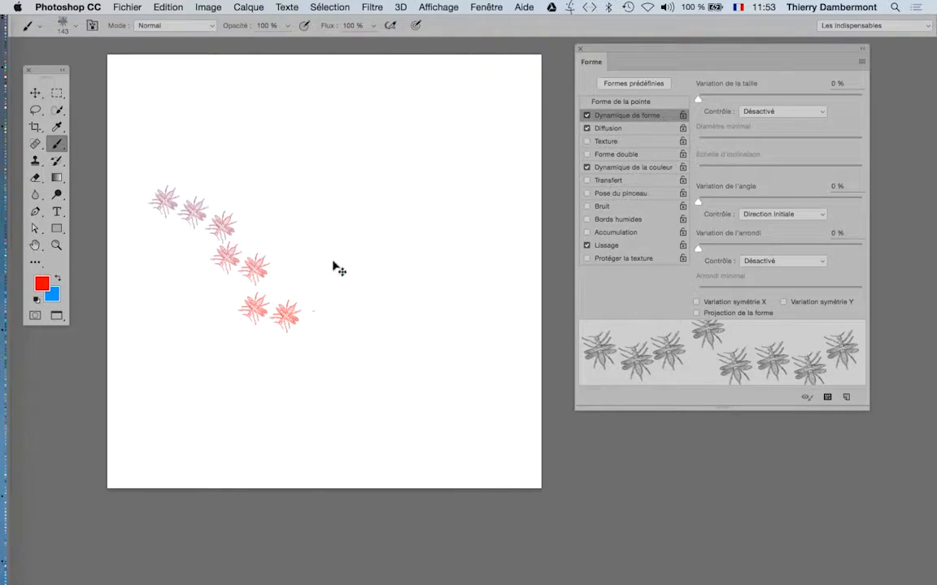
key(super+z)
drag(321, 234, 454, 118)
key(super+z)
mouse_move(440, 396)
mouse_down()
mouse_move(288, 330)
mouse_move(232, 266)
mouse_up()
key(super+z)
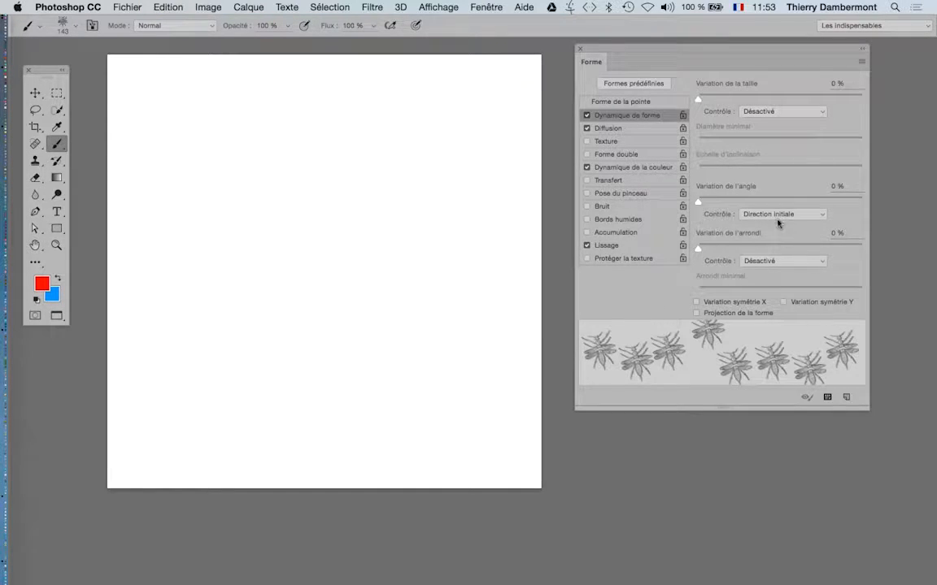
Step: Set the angle variation control to Direction, test it with a long winding stroke of insects, and undo the stroke
click(777, 216)
click(774, 226)
mouse_move(159, 208)
mouse_down()
mouse_move(160, 183)
mouse_move(193, 148)
mouse_move(253, 136)
mouse_move(324, 153)
mouse_move(388, 216)
mouse_move(299, 308)
mouse_move(211, 315)
mouse_move(201, 246)
mouse_move(248, 214)
mouse_move(358, 252)
mouse_move(420, 362)
mouse_move(334, 432)
mouse_move(193, 424)
mouse_move(164, 382)
mouse_up()
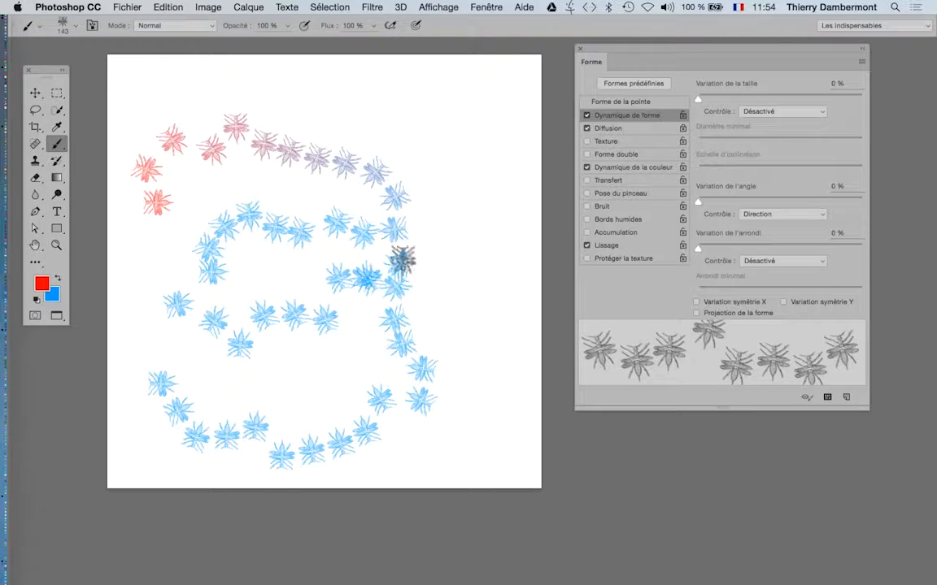
mouse_move(435, 244)
mouse_down()
mouse_move(465, 199)
mouse_move(453, 160)
mouse_move(382, 129)
mouse_up()
key(super+z)
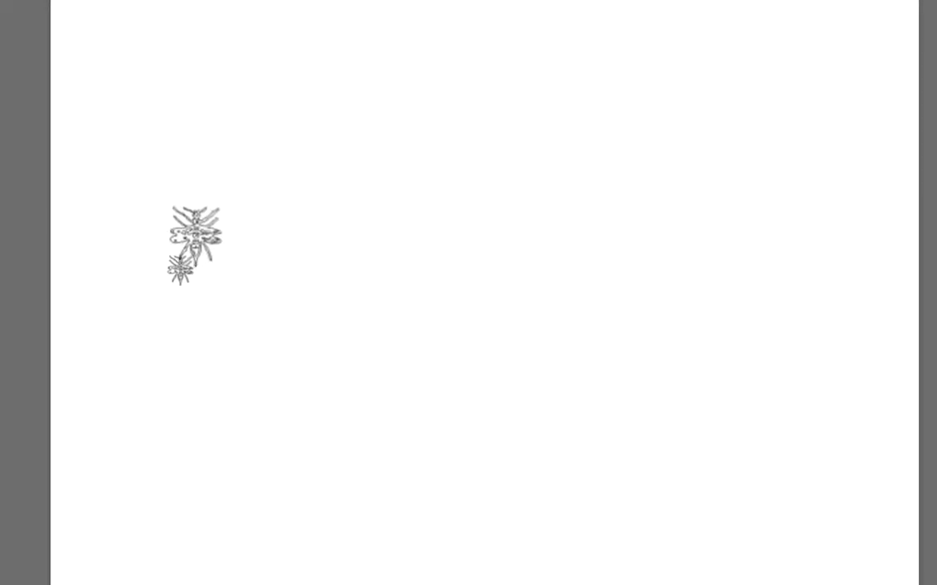
Step: Paint a nearly closed ring of insects with the direction-controlled brush and undo it
mouse_move(195, 239)
mouse_down()
mouse_move(209, 218)
mouse_move(251, 209)
mouse_move(476, 207)
mouse_up()
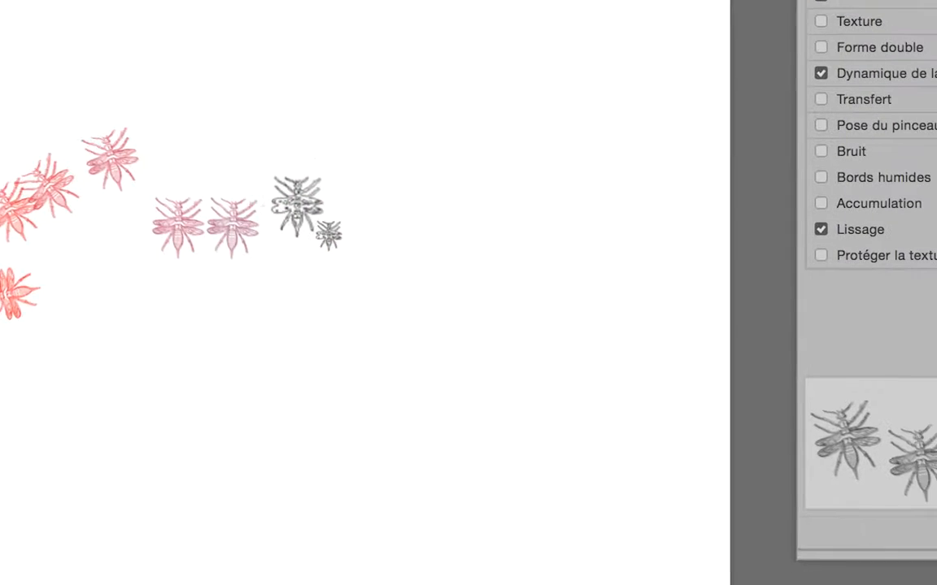
mouse_move(297, 207)
mouse_down()
mouse_move(374, 250)
mouse_move(409, 356)
mouse_move(405, 465)
mouse_move(366, 518)
mouse_up()
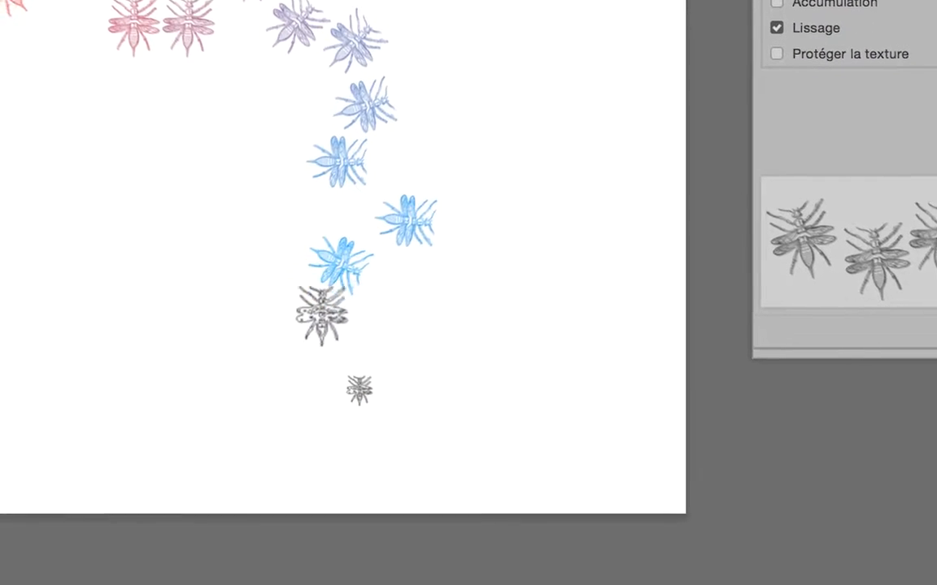
mouse_move(322, 315)
mouse_down()
mouse_move(241, 350)
mouse_move(139, 353)
mouse_move(0, 296)
mouse_move(0, 206)
mouse_up()
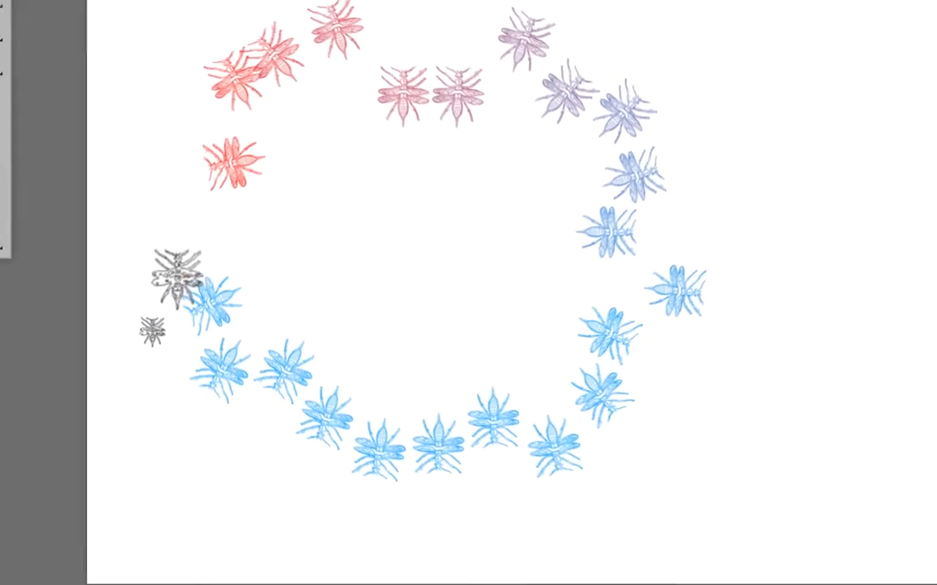
drag(177, 276, 174, 268)
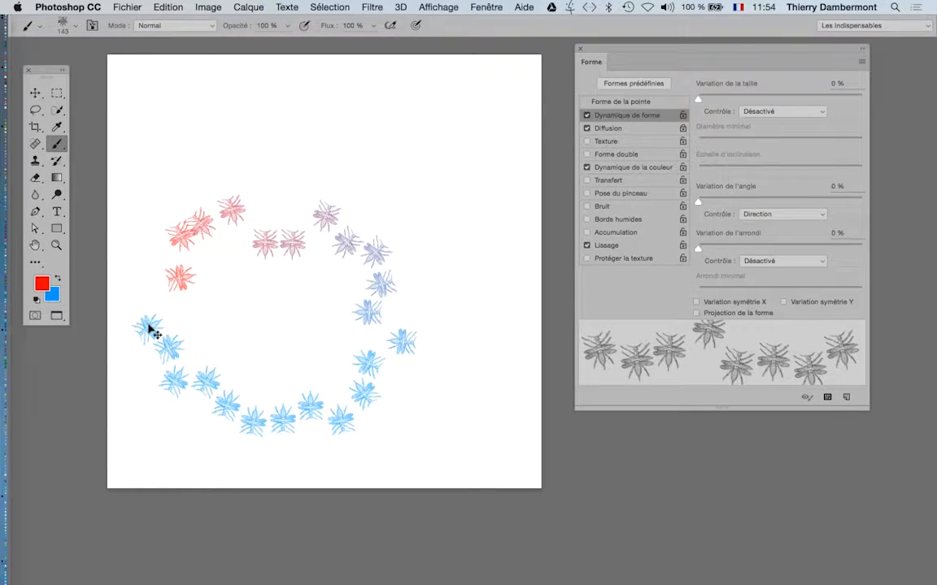
key(super+z)
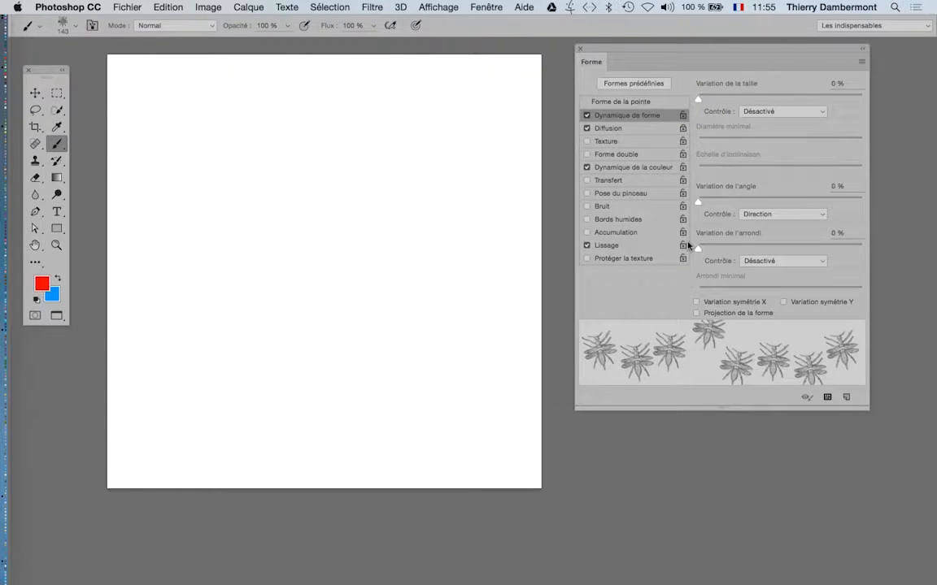
Step: Try Projection de la forme with a test stroke across the canvas, disable the option again and undo the stroke
click(729, 315)
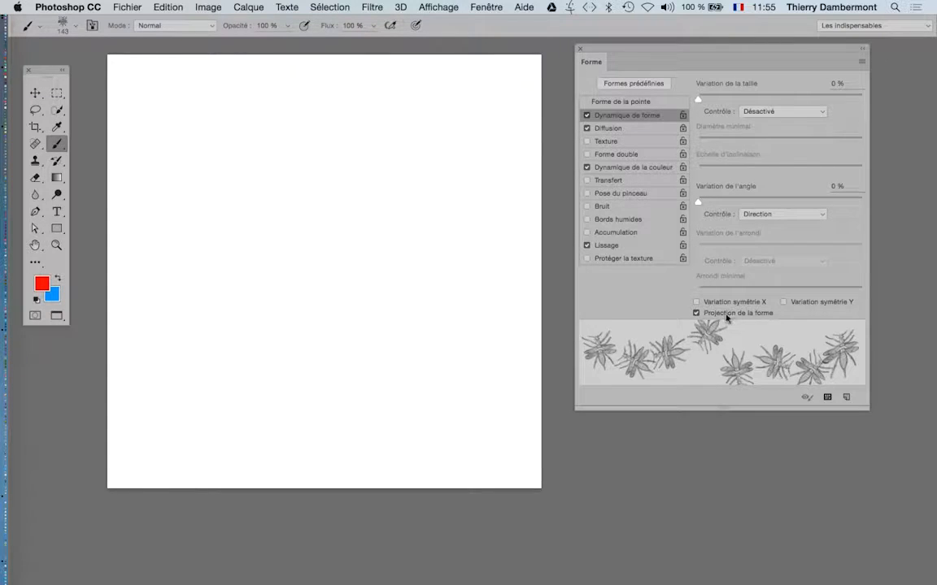
mouse_move(208, 156)
mouse_down()
mouse_move(421, 175)
mouse_move(459, 340)
mouse_up()
click(697, 313)
key(super+z)
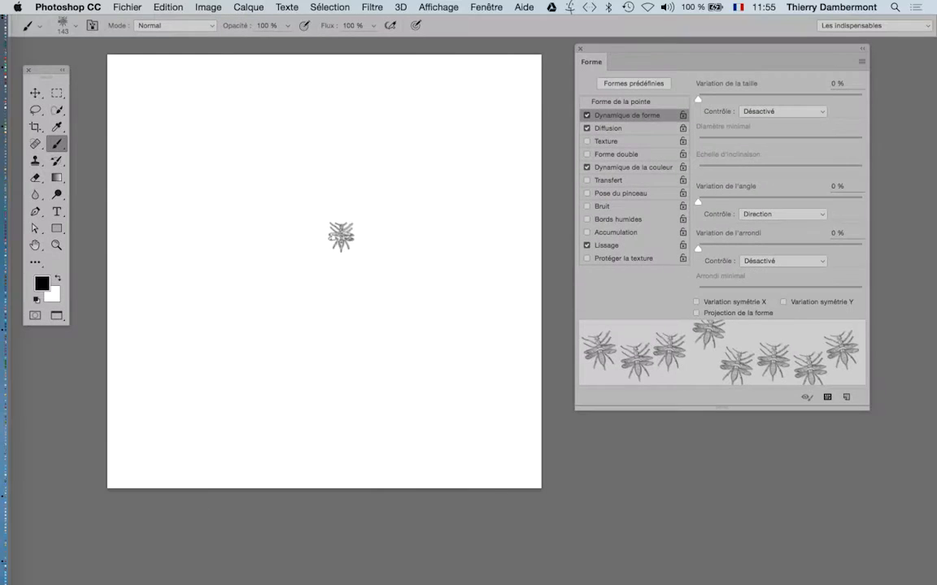
Step: Restore the insect brush tip to 552 px and stamp a single black insect on the blank canvas
scroll(271, 187, up, 5)
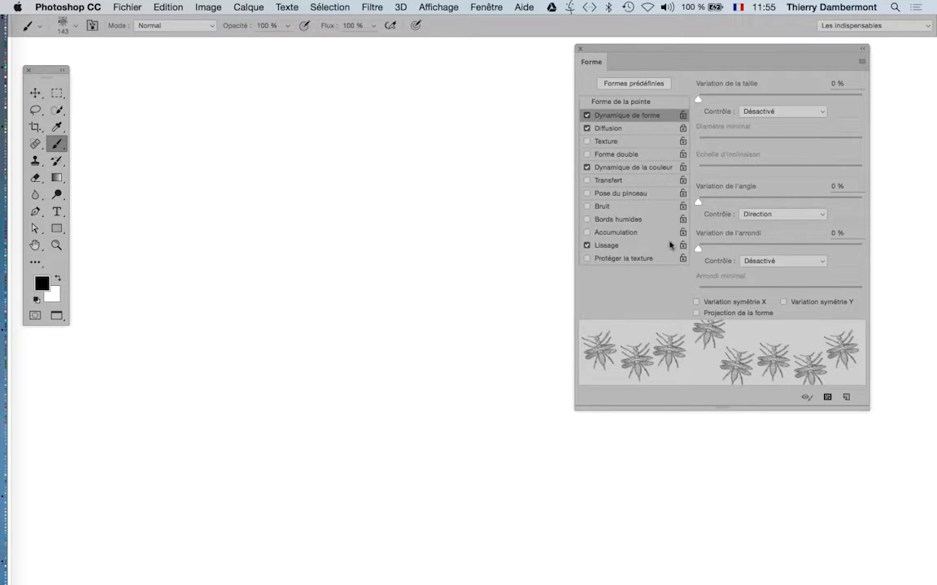
click(609, 102)
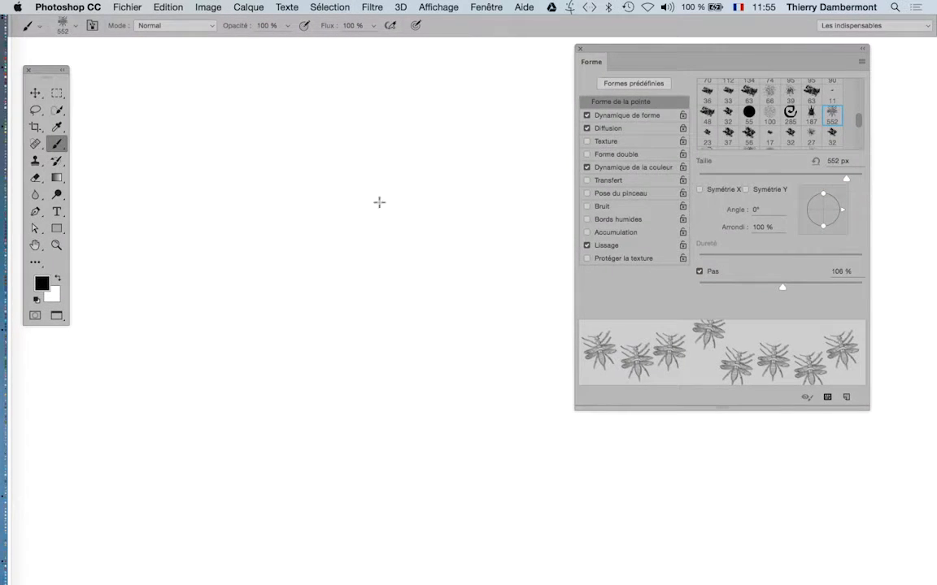
drag(277, 163, 458, 407)
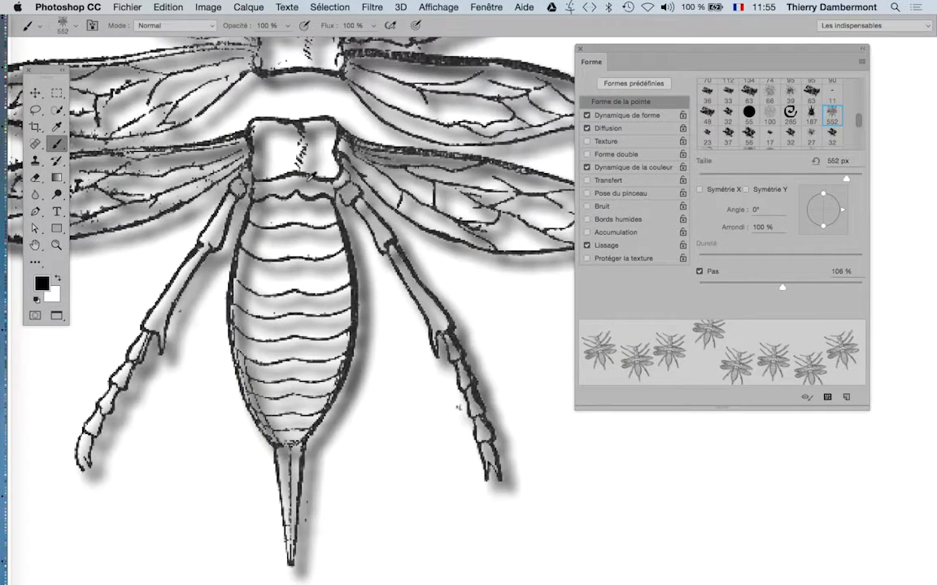
key(super+minus)
key(super+minus)
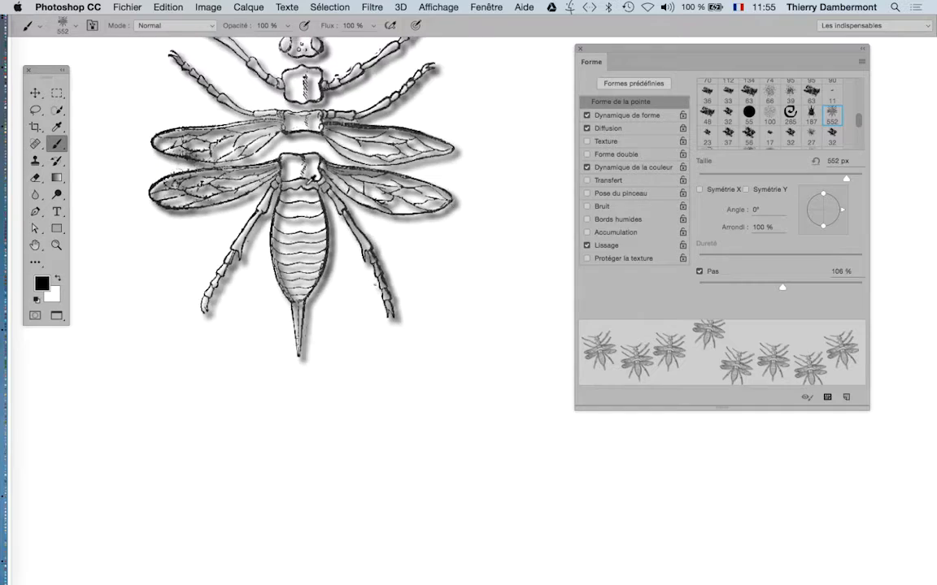
key(super+minus)
key(super+minus)
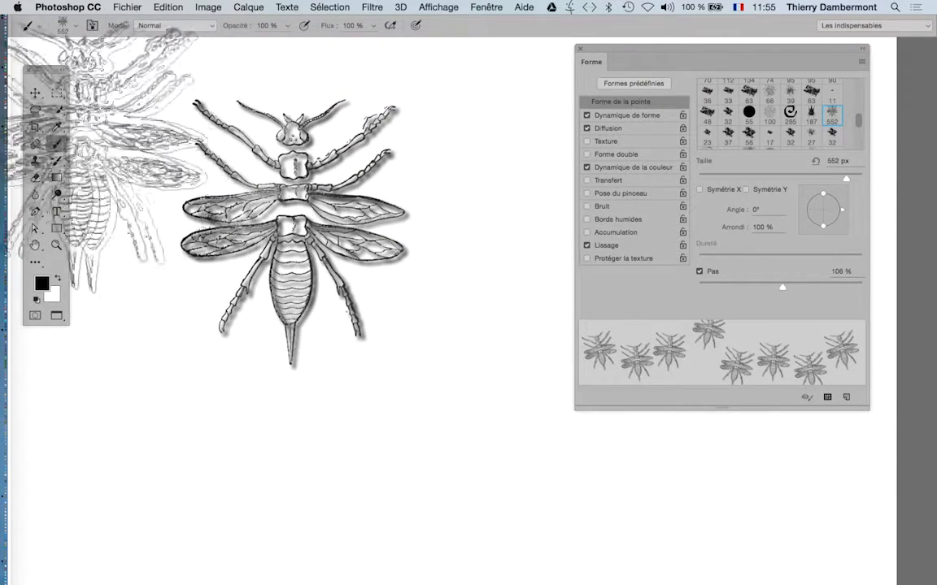
Step: Select the stamped insect with a rectangular marquee and rotate it 90° clockwise so its head points right
click(56, 93)
drag(148, 63, 214, 128)
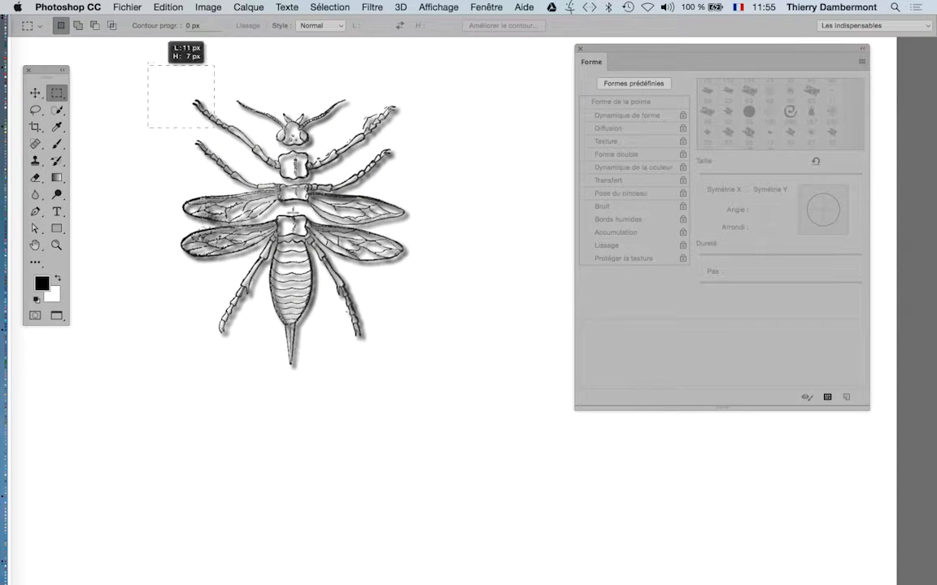
drag(293, 213, 452, 402)
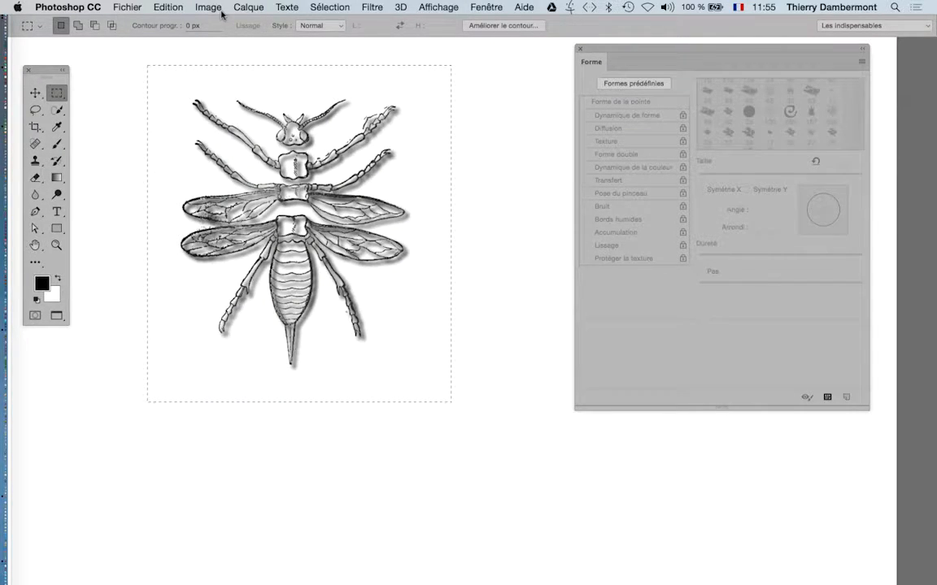
key(super+t)
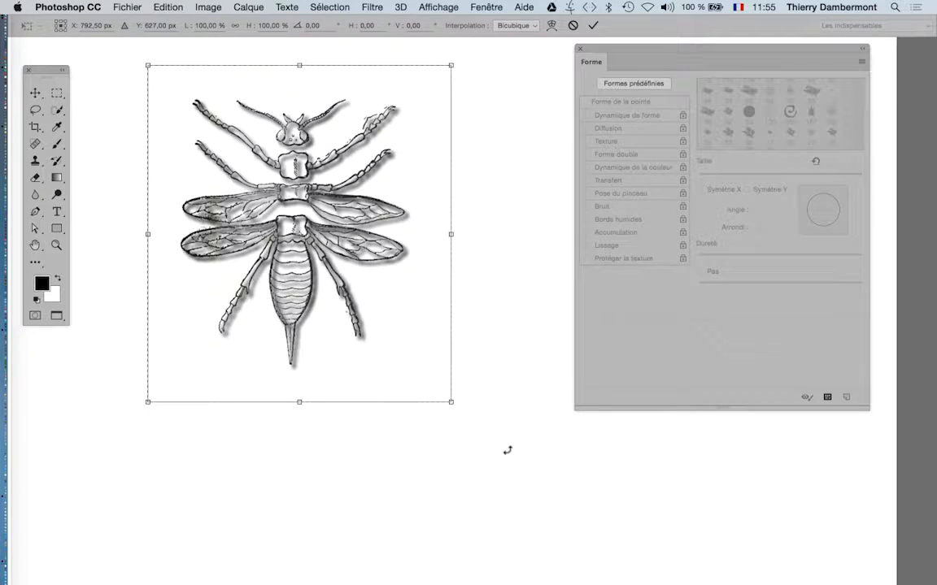
drag(503, 448, 138, 379)
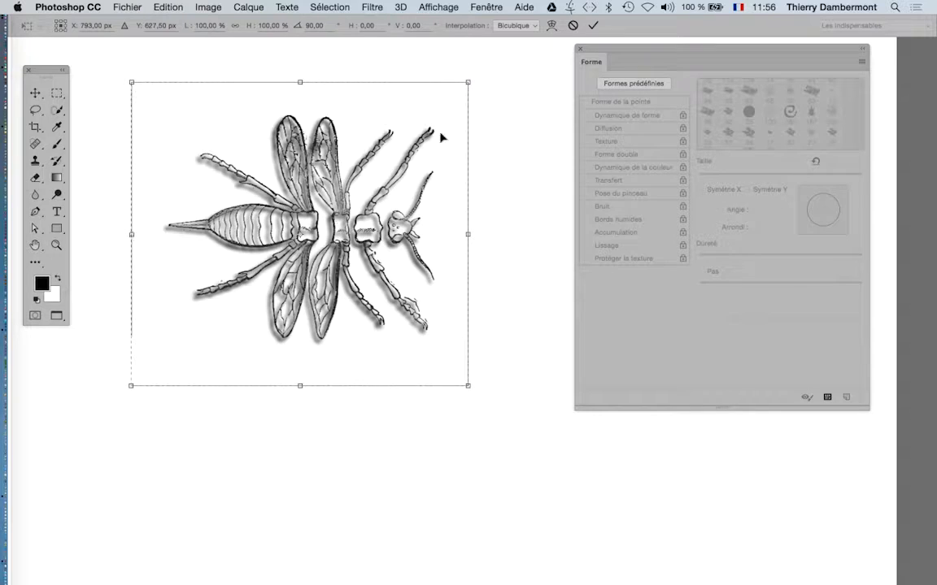
click(593, 26)
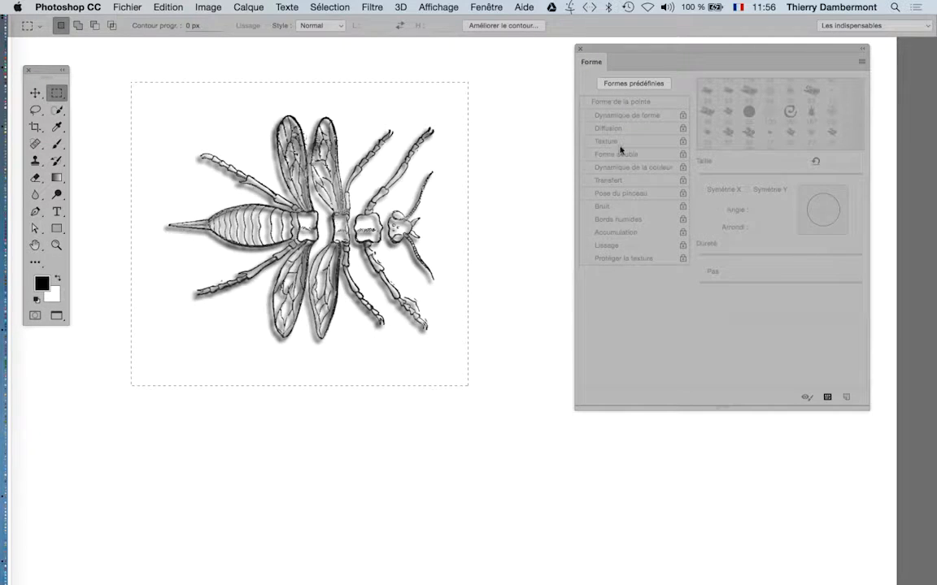
Step: Define the selected insect as a brush preset named "abeille vers la droite"
click(165, 8)
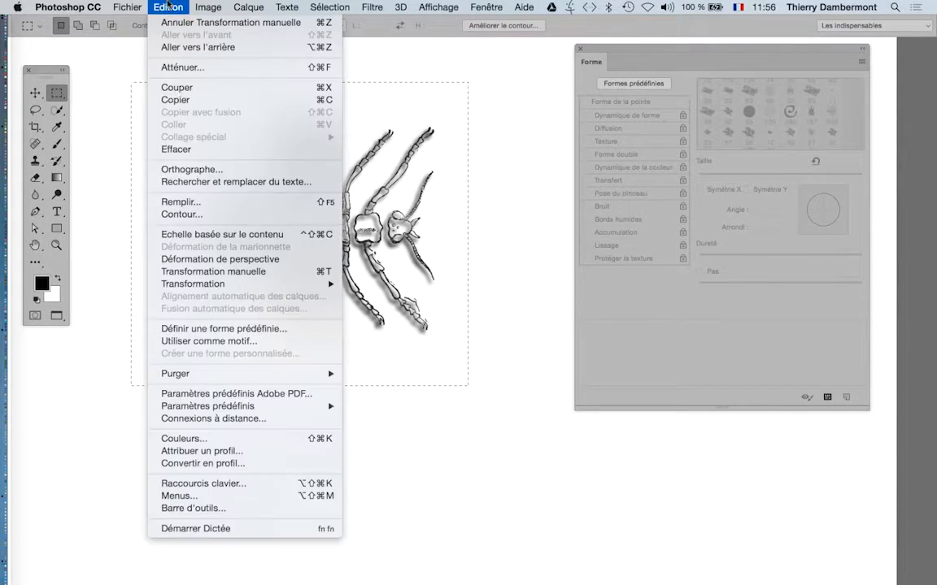
click(234, 329)
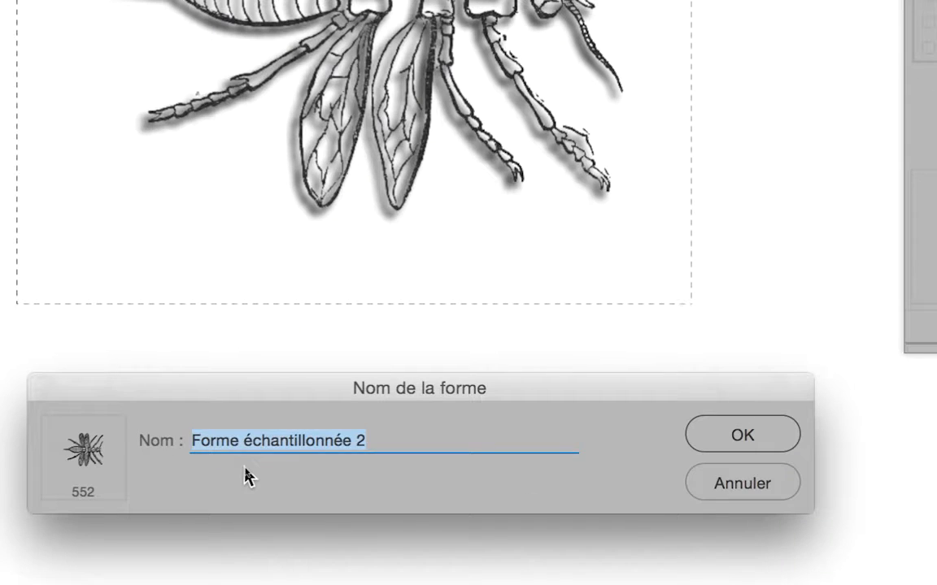
text(abe)
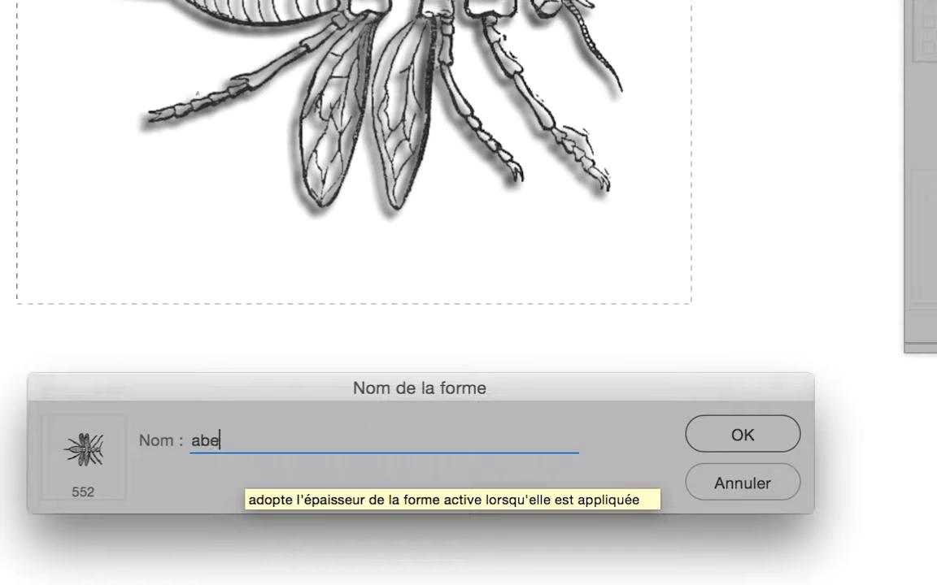
text(ille vers la droite)
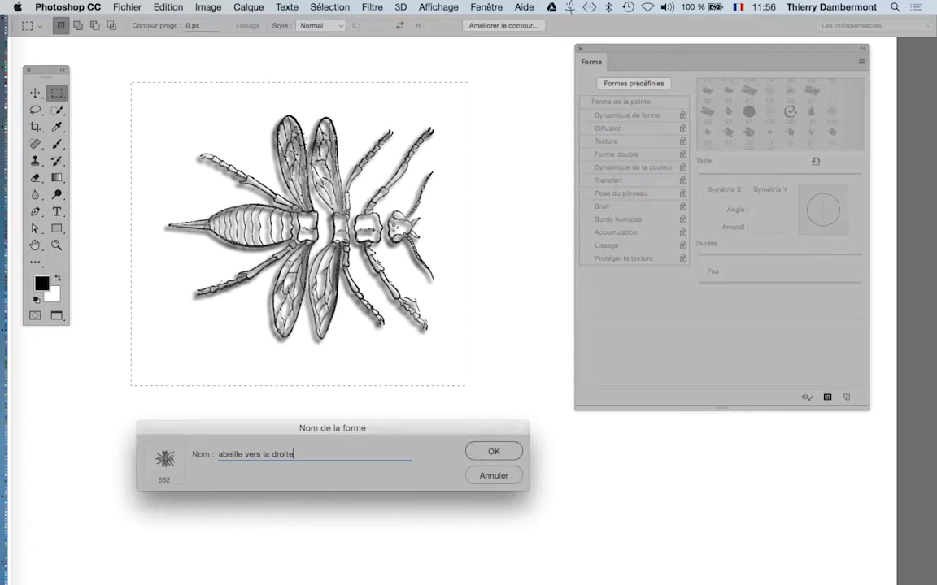
click(512, 448)
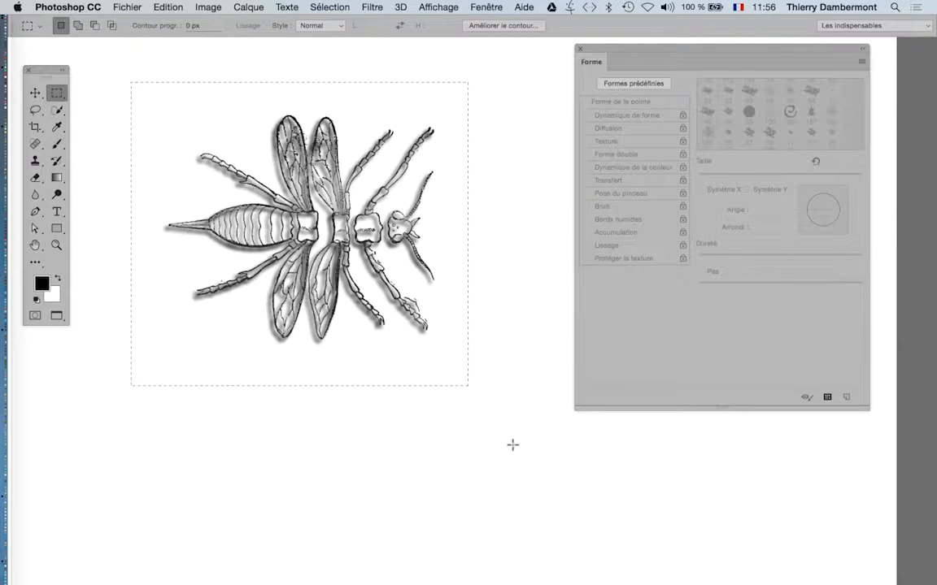
Step: Clear the stamped insect by filling the whole canvas with white in Normal mode at 100 % opacity, ready for the Brush tool
click(57, 143)
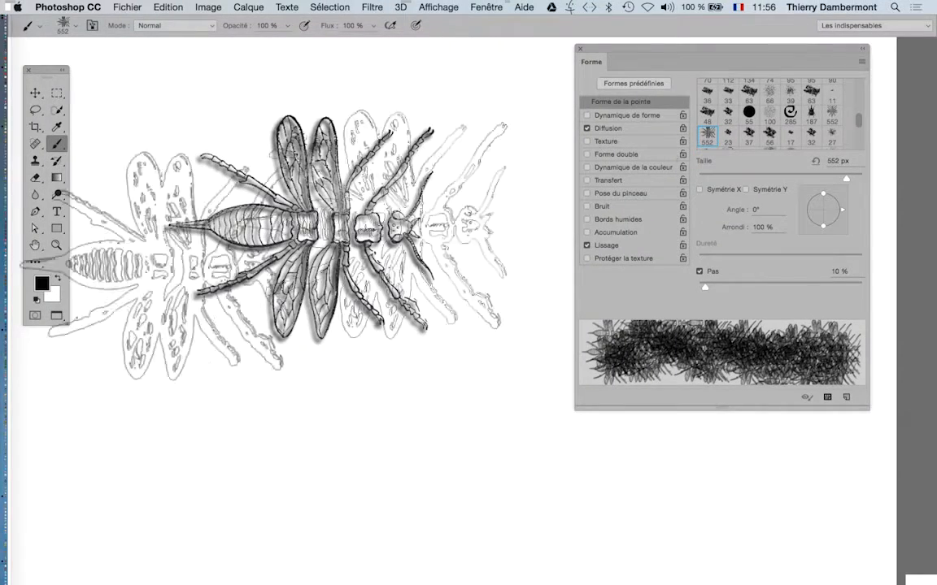
scroll(146, 271, down, 5)
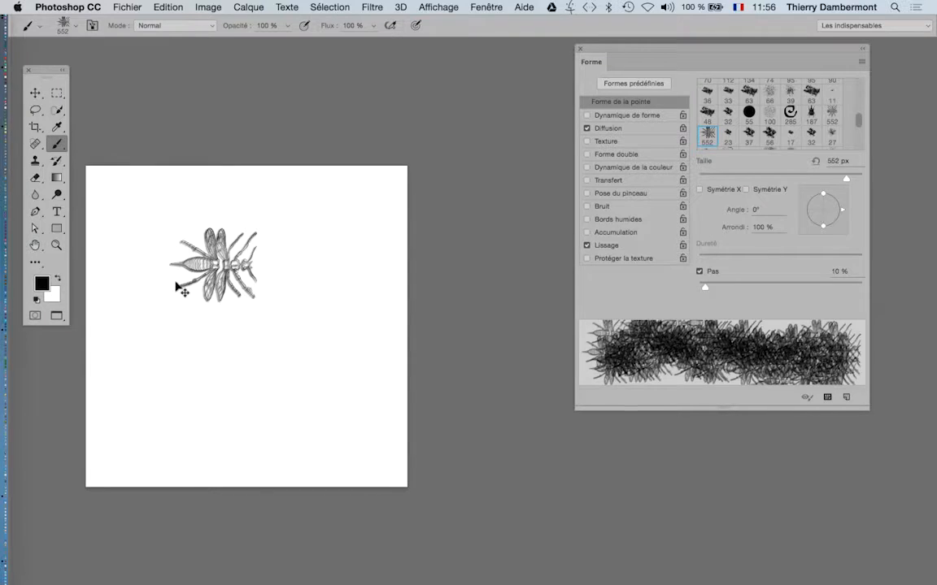
key(super+a)
key(shift+BackSpace)
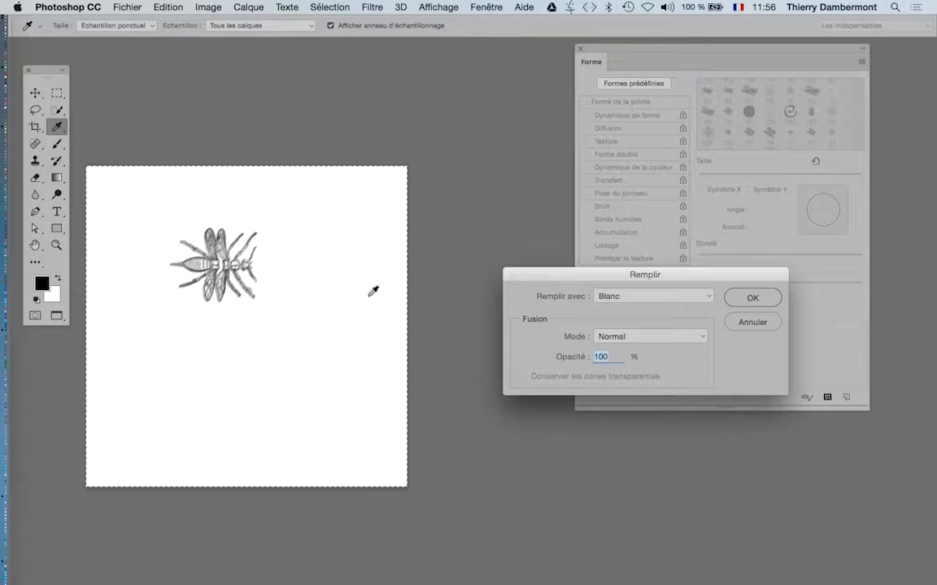
click(755, 298)
key(b)
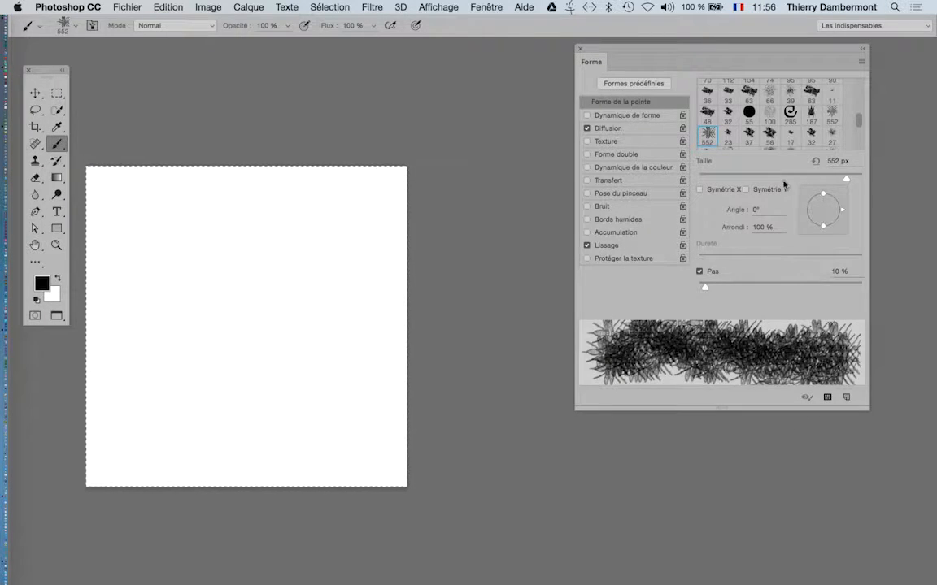
Step: Reduce the new insect brush tip to 82 px and set its spacing (Pas) to 73 %
mouse_move(762, 179)
mouse_down()
mouse_move(732, 182)
mouse_move(728, 193)
mouse_up()
drag(739, 285, 767, 286)
drag(746, 181, 769, 181)
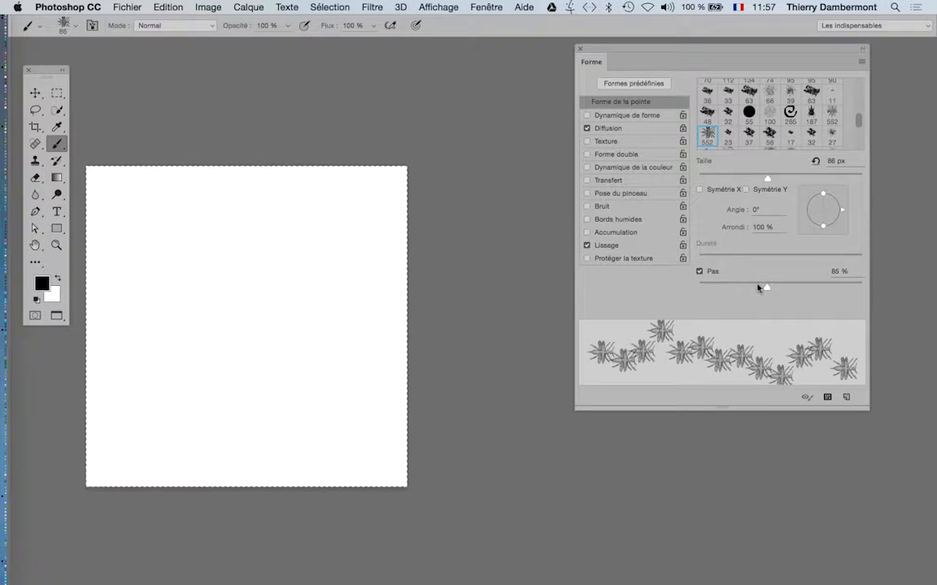
mouse_move(758, 288)
mouse_down()
mouse_move(748, 290)
mouse_move(757, 288)
mouse_up()
mouse_move(767, 178)
mouse_down()
mouse_move(791, 180)
mouse_move(766, 182)
mouse_up()
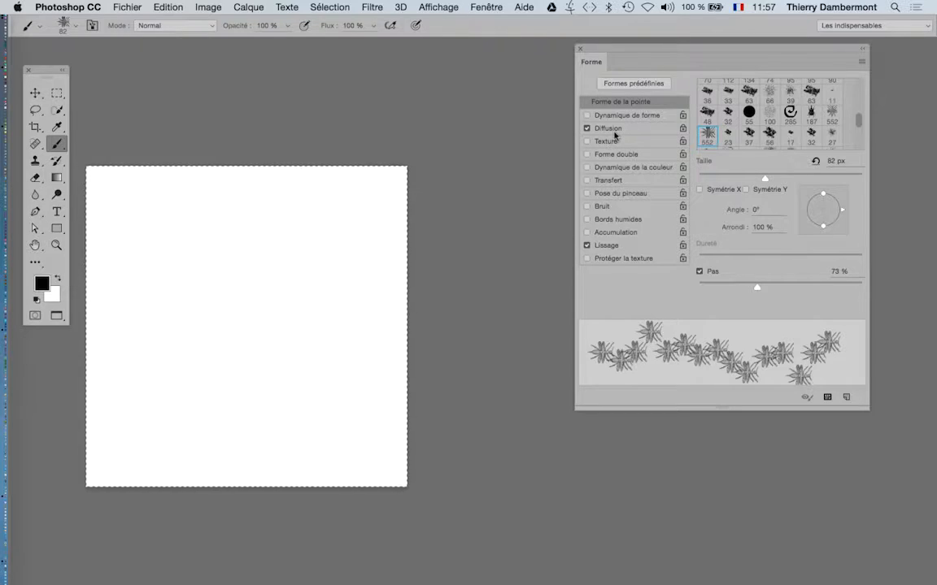
Step: Enable Dynamique de forme for the brush and set the angle variation control to Direction
click(616, 134)
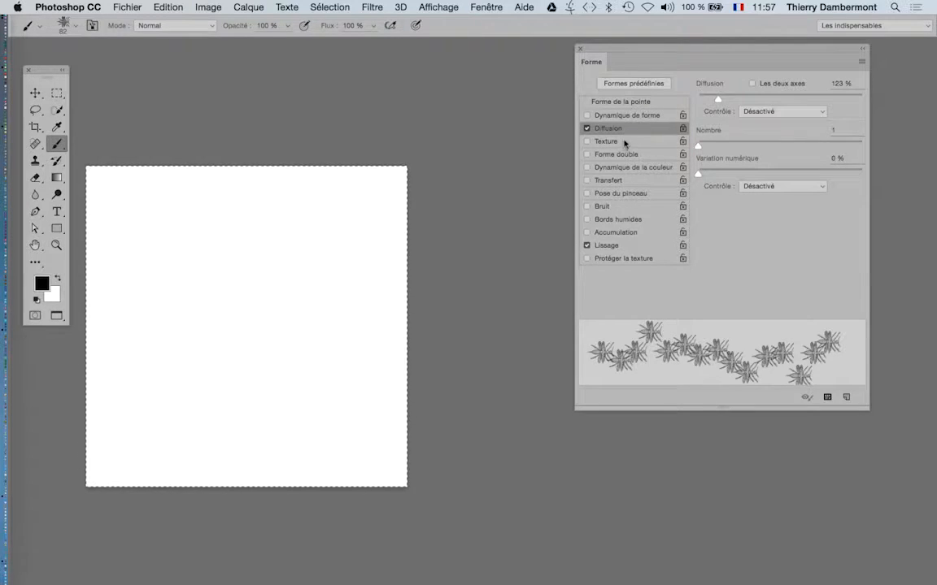
click(597, 118)
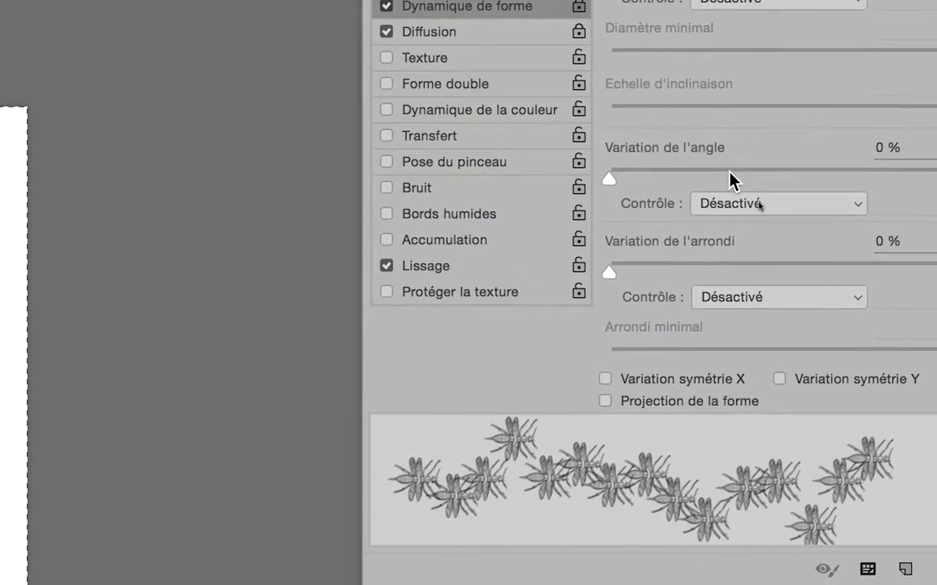
click(831, 310)
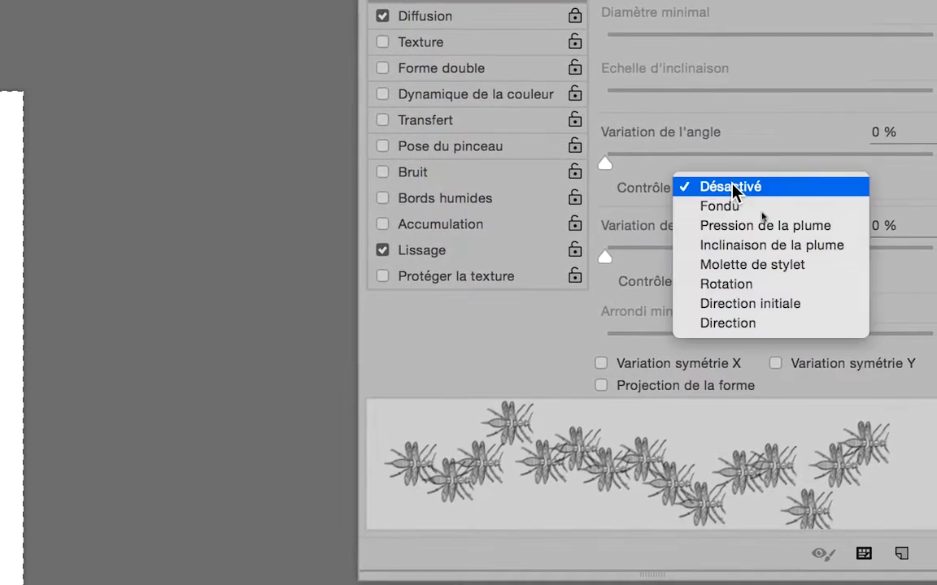
click(752, 323)
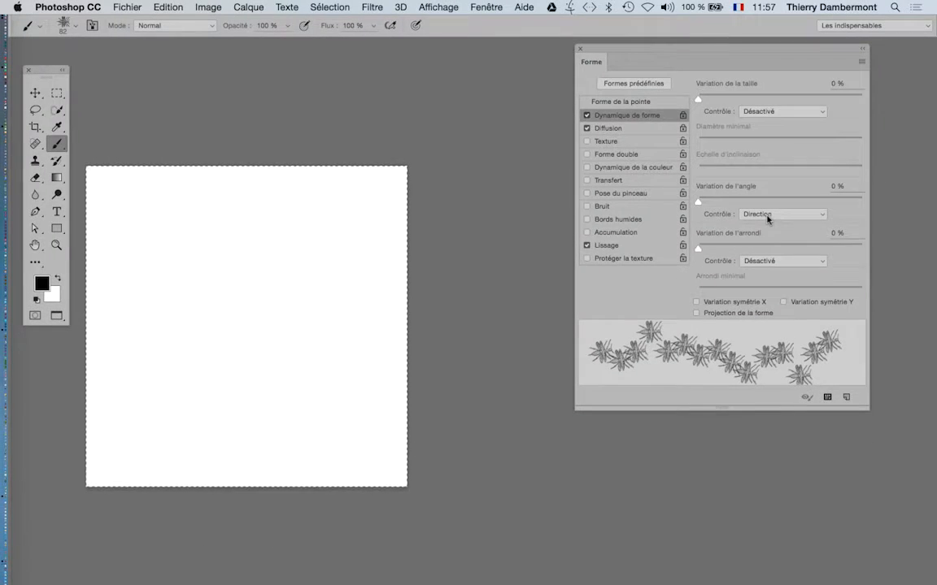
Step: Deselect the canvas, paint a curved test stroke of insects and examine their orientation along the curve up close
key(super+d)
mouse_move(235, 203)
mouse_down()
mouse_move(279, 222)
mouse_move(299, 249)
mouse_up()
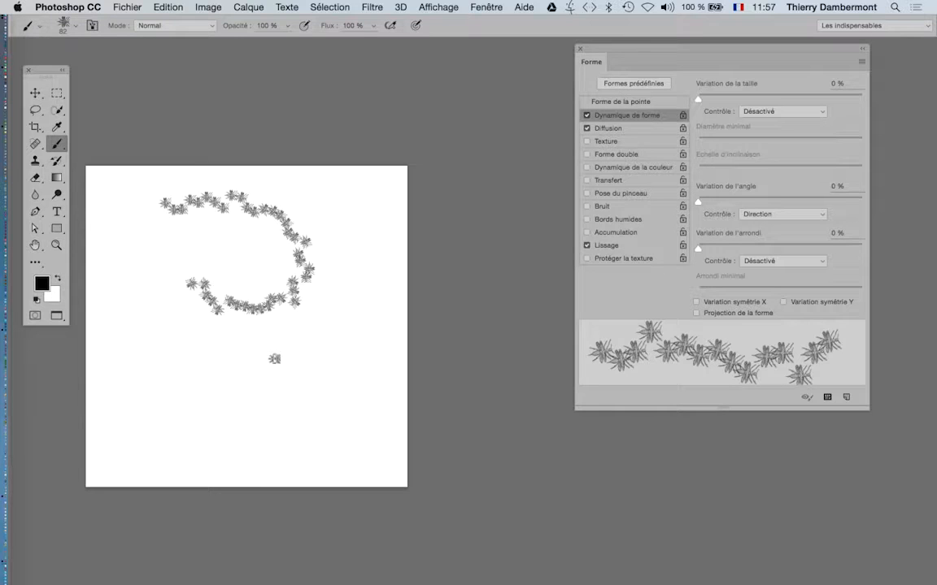
scroll(230, 298, up, 5)
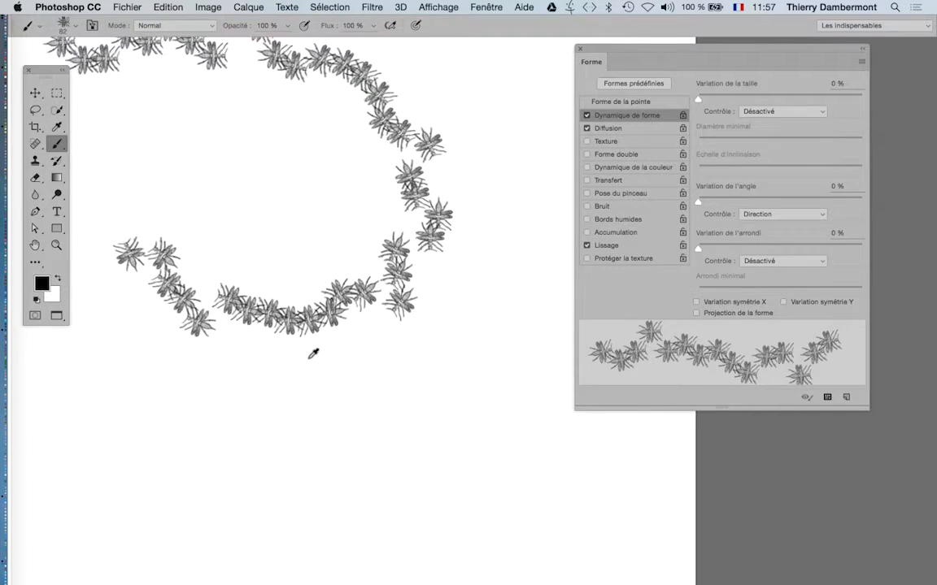
scroll(312, 353, up, 5)
scroll(311, 352, down, 6)
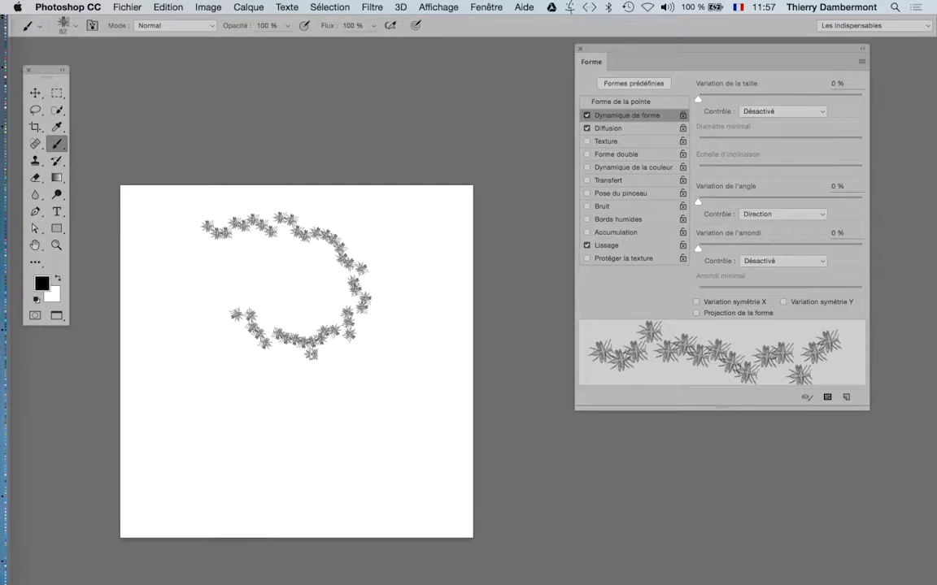
Step: Clear the test stroke by filling the whole canvas with white at 100 % opacity, then deselect
key(super+a)
key(shift+F5)
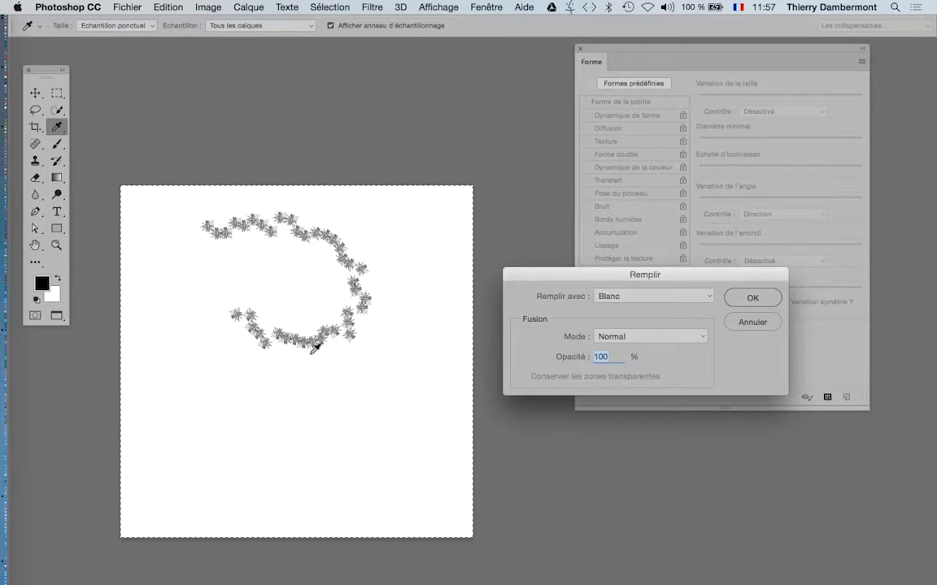
click(768, 299)
key(b)
key(super+d)
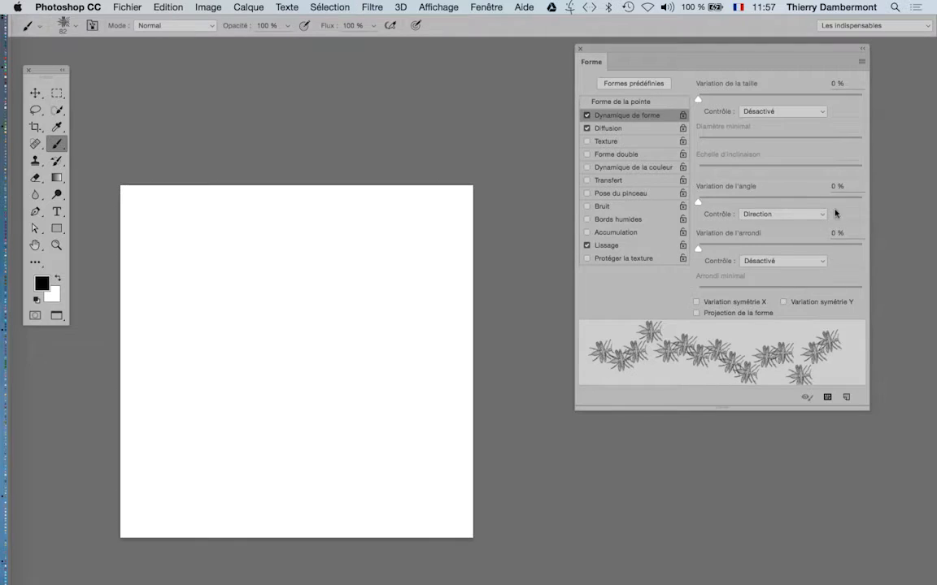
Step: Try the insect tip at 188 px with winding test strokes over the canvas and undo them
click(644, 102)
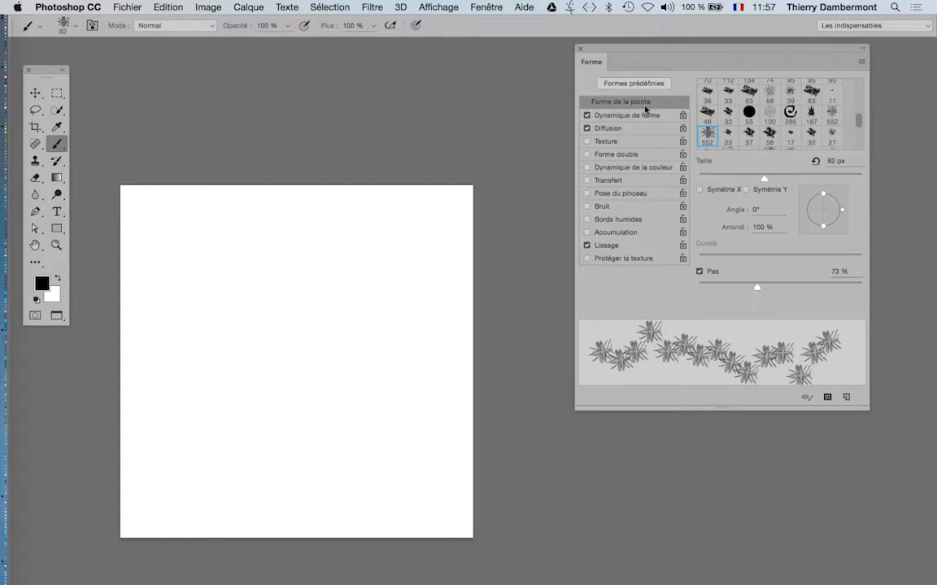
click(792, 182)
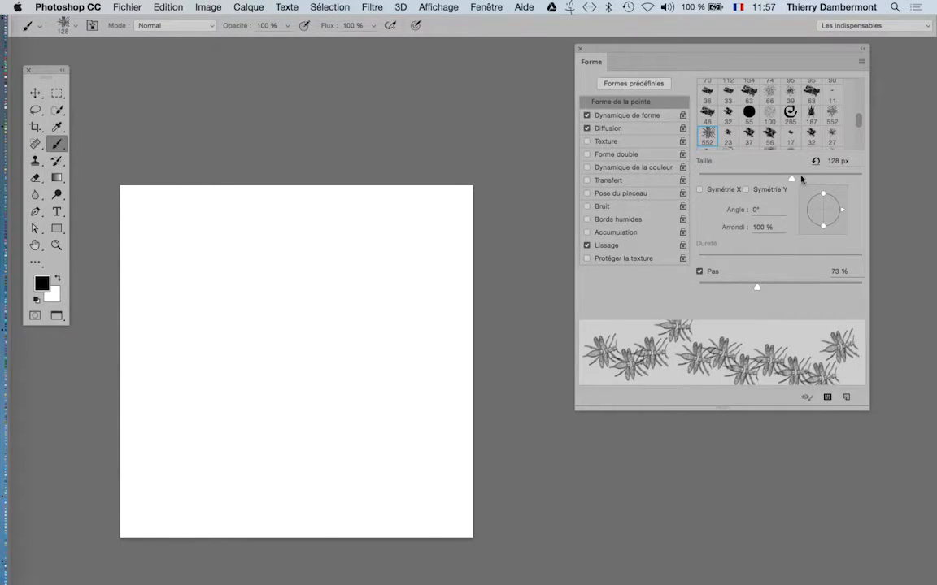
mouse_move(285, 217)
mouse_down()
mouse_move(348, 226)
mouse_move(393, 259)
mouse_move(419, 330)
mouse_move(410, 429)
mouse_move(353, 488)
mouse_move(299, 501)
mouse_move(236, 489)
mouse_move(172, 429)
mouse_move(155, 314)
mouse_move(180, 281)
mouse_move(221, 265)
mouse_move(277, 269)
mouse_move(349, 298)
mouse_move(364, 356)
mouse_move(352, 434)
mouse_move(303, 445)
mouse_move(219, 423)
mouse_move(212, 334)
mouse_move(260, 330)
mouse_move(309, 356)
mouse_move(309, 378)
mouse_move(283, 388)
mouse_move(254, 368)
mouse_up()
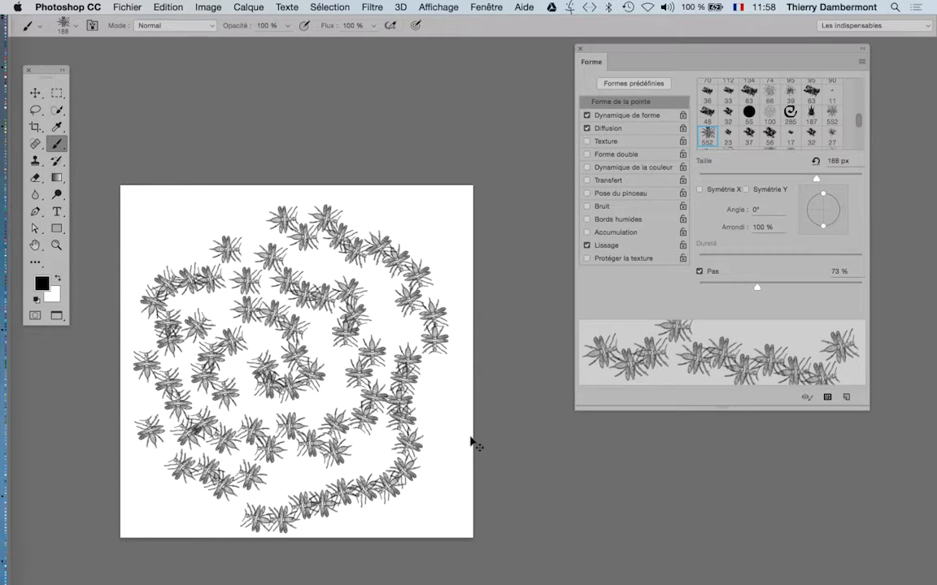
key(super+z)
mouse_move(153, 224)
mouse_down()
mouse_move(429, 226)
mouse_move(446, 309)
mouse_move(437, 515)
mouse_move(207, 520)
mouse_move(177, 450)
mouse_move(163, 281)
mouse_up()
key(super+z)
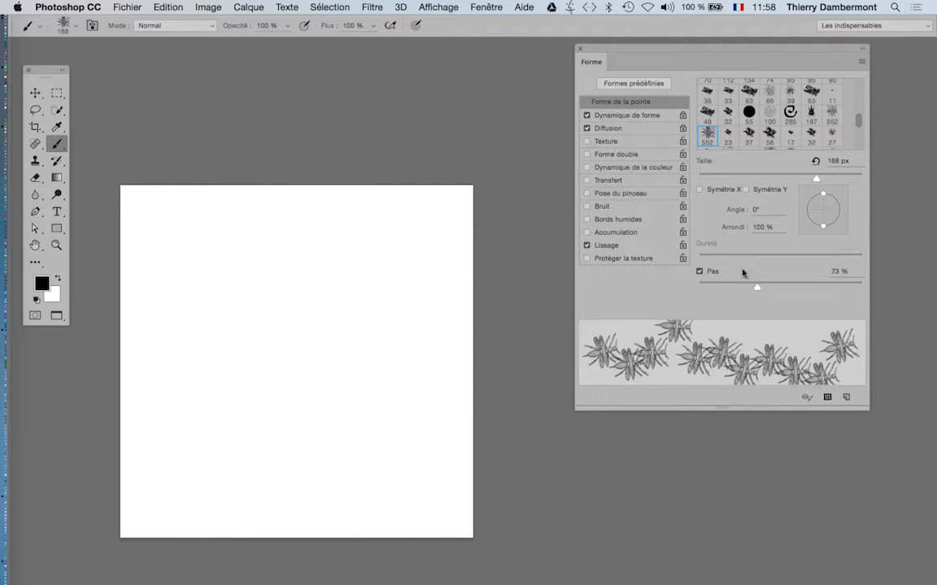
Step: Set the insect brush to 113 % spacing and 134 px, and paint a large inward spiral of insects across the canvas
drag(756, 289, 785, 288)
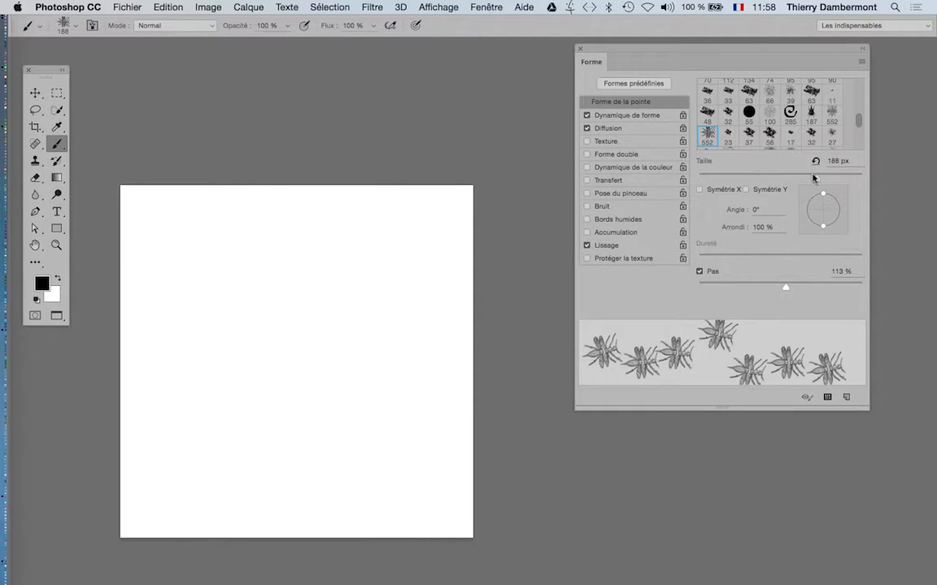
drag(796, 179, 793, 179)
mouse_move(167, 207)
mouse_down()
mouse_move(407, 229)
mouse_move(418, 278)
mouse_move(408, 443)
mouse_move(352, 480)
mouse_move(232, 484)
mouse_move(193, 469)
mouse_move(162, 411)
mouse_move(152, 328)
mouse_move(211, 291)
mouse_move(327, 304)
mouse_move(347, 375)
mouse_move(276, 413)
mouse_move(220, 389)
mouse_move(225, 339)
mouse_move(257, 355)
mouse_up()
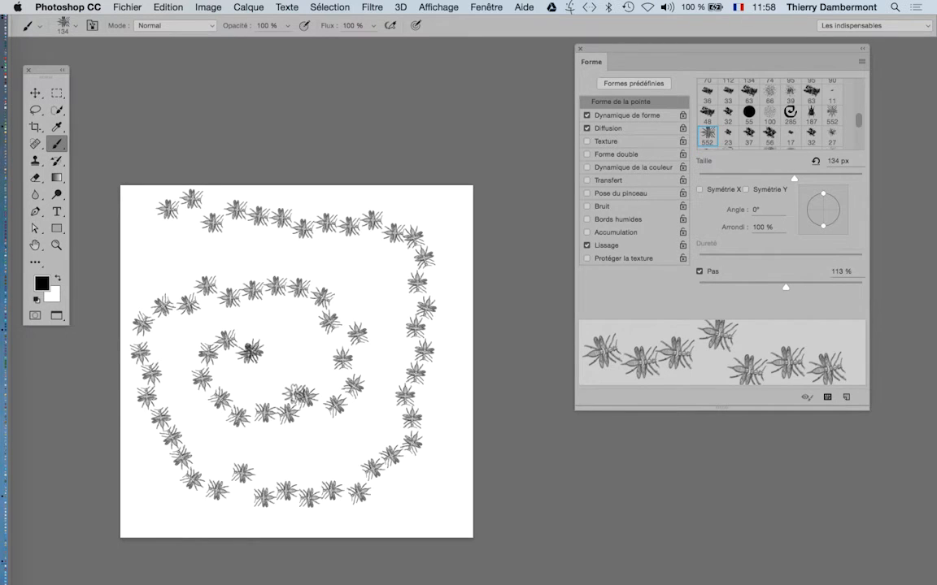
scroll(316, 356, up, 6)
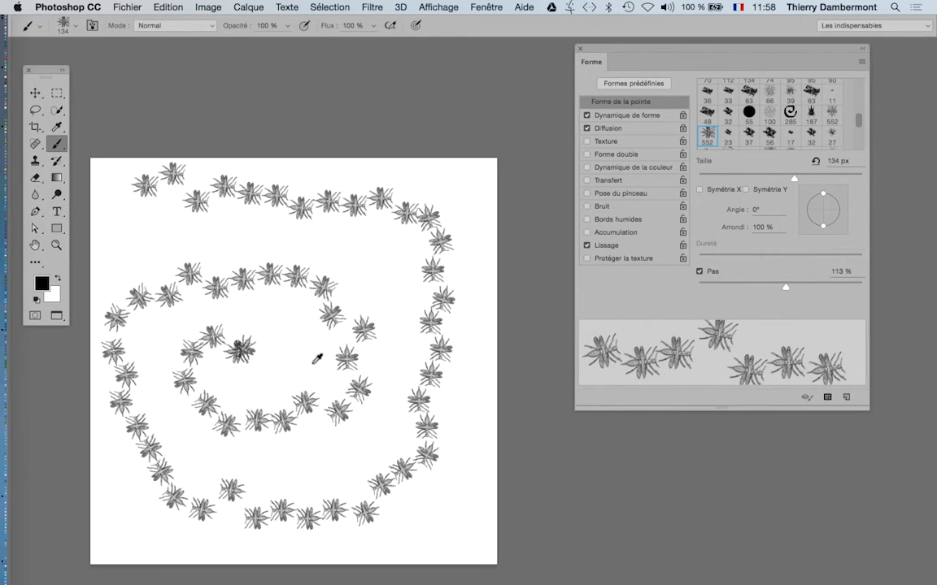